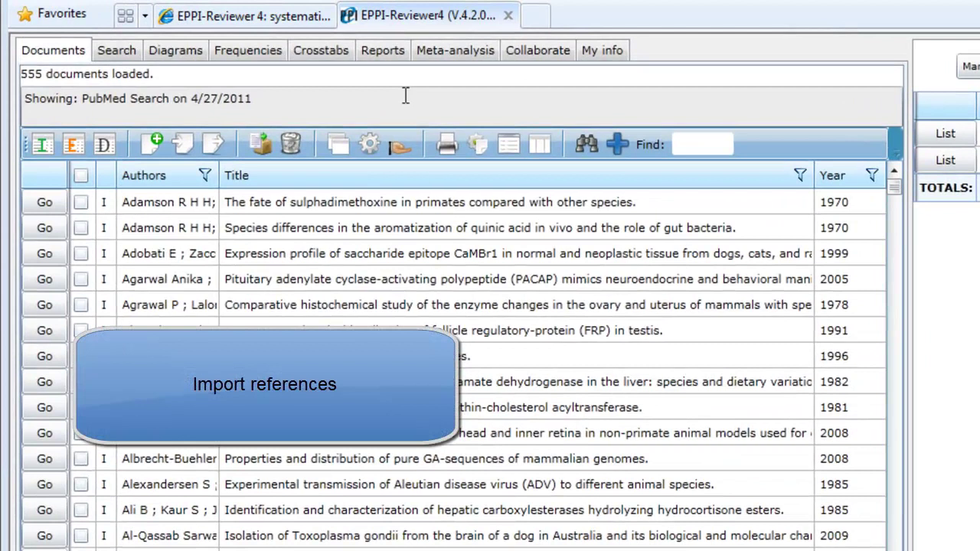
# Step: Open the Import New source window and check its filters: RIS, PubMed, RefWorks, ERIC CSA, psycINFO
pyautogui.click(177, 149)
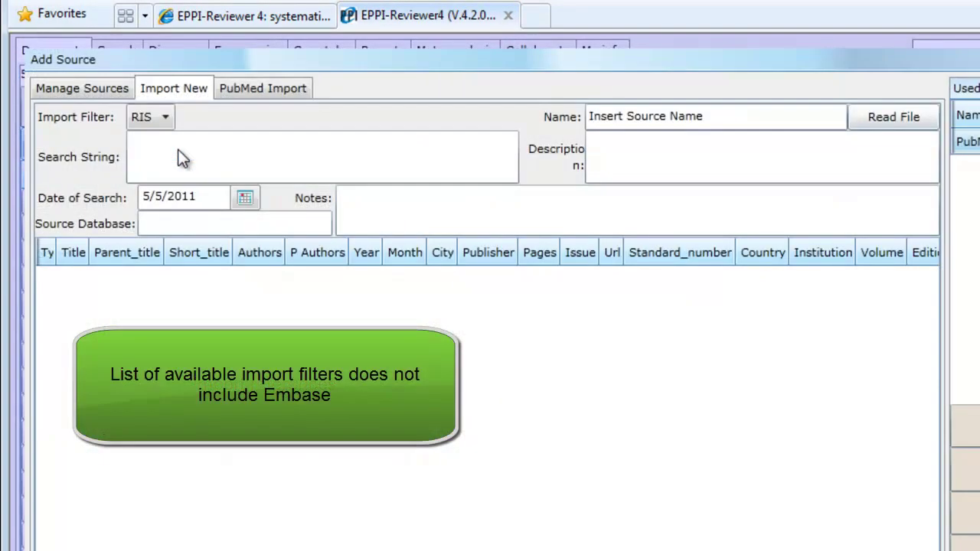
pyautogui.click(144, 119)
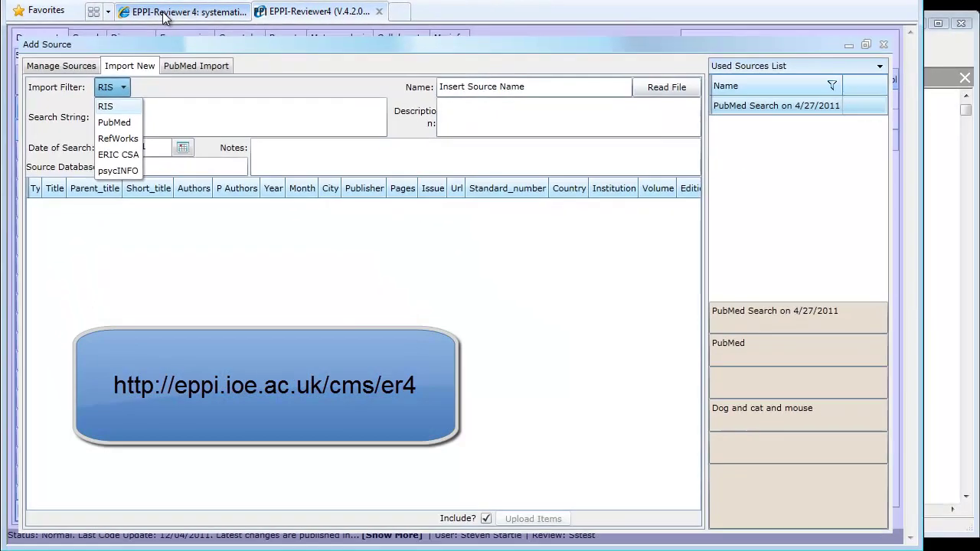
# Step: Switch to the EPPI-Reviewer gateway web page and open its RIS Export page
pyautogui.click(218, 17)
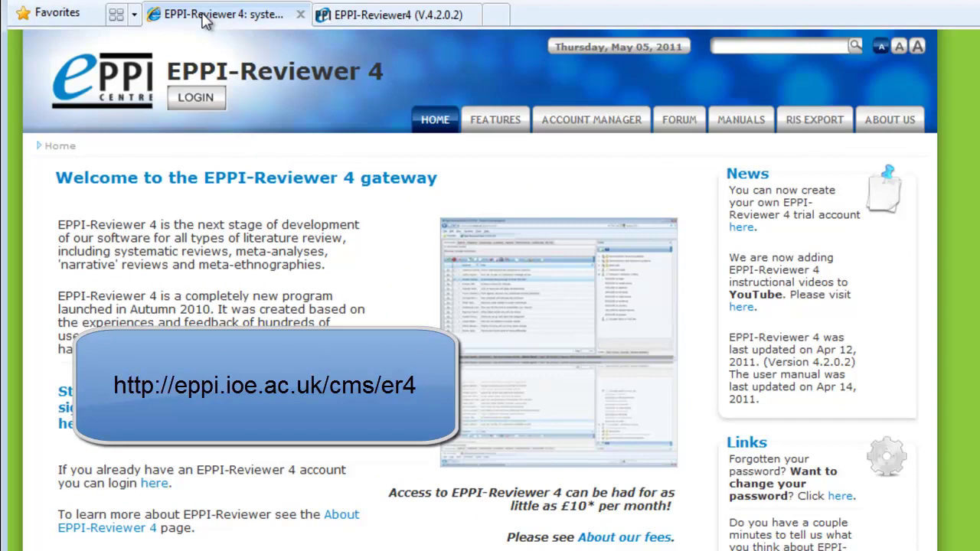
pyautogui.click(823, 131)
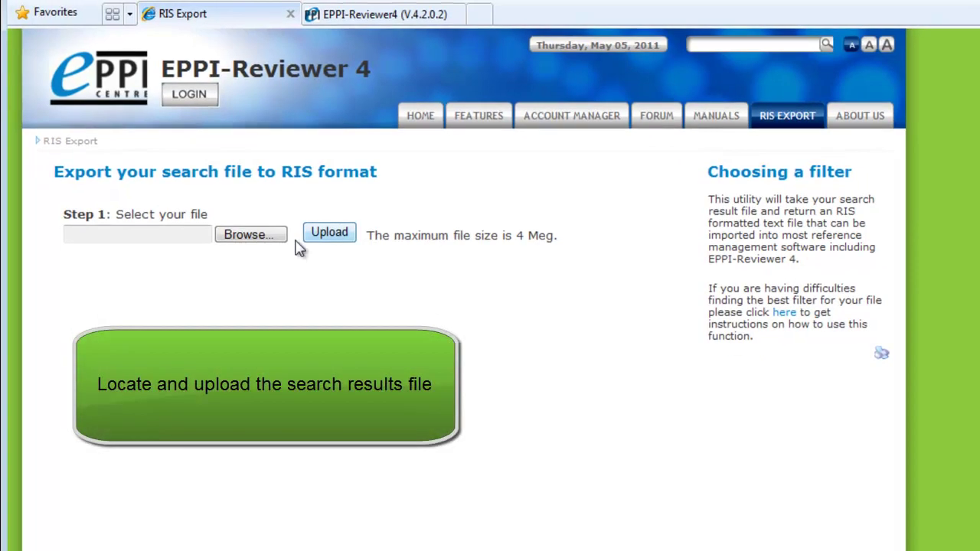
# Step: Upload 1-150 Embase.txt to the RIS Export page for conversion
pyautogui.click(277, 235)
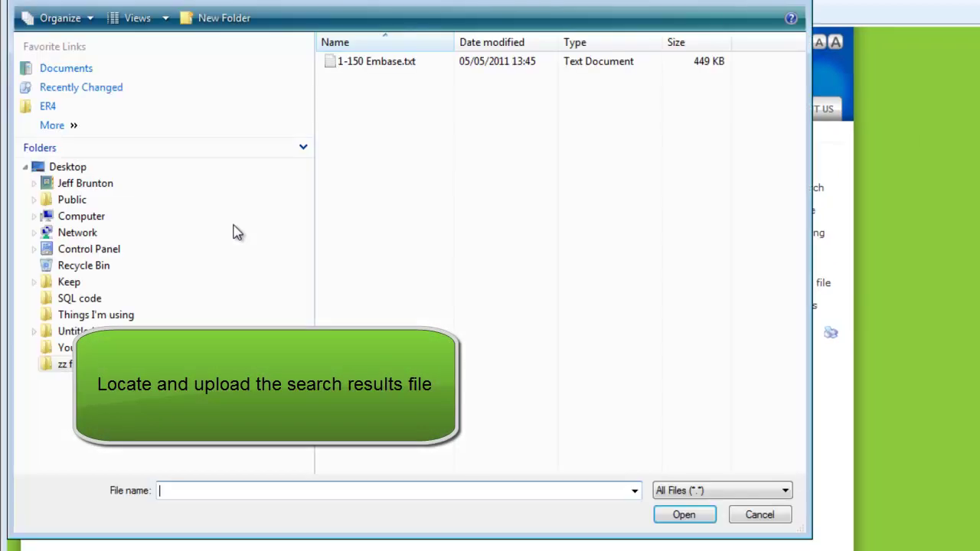
pyautogui.click(370, 64)
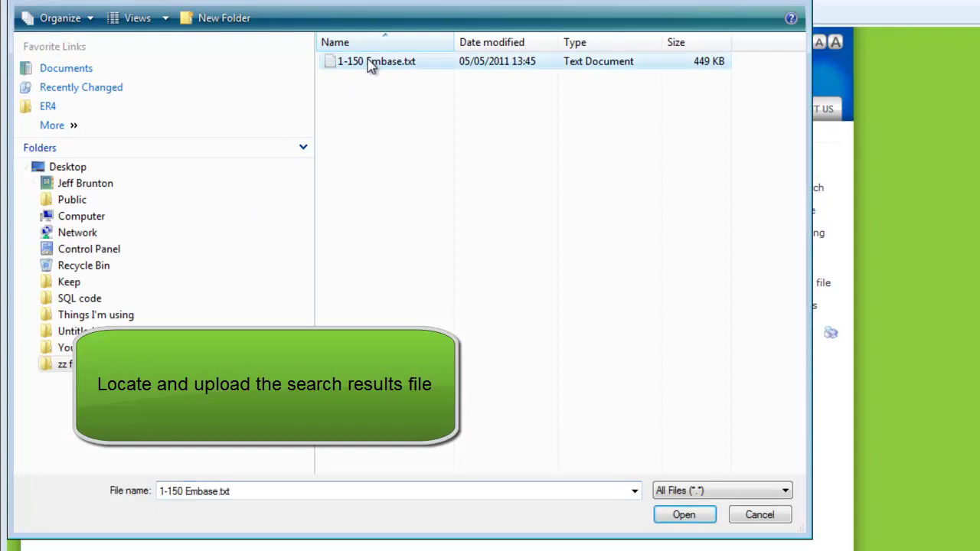
pyautogui.click(684, 515)
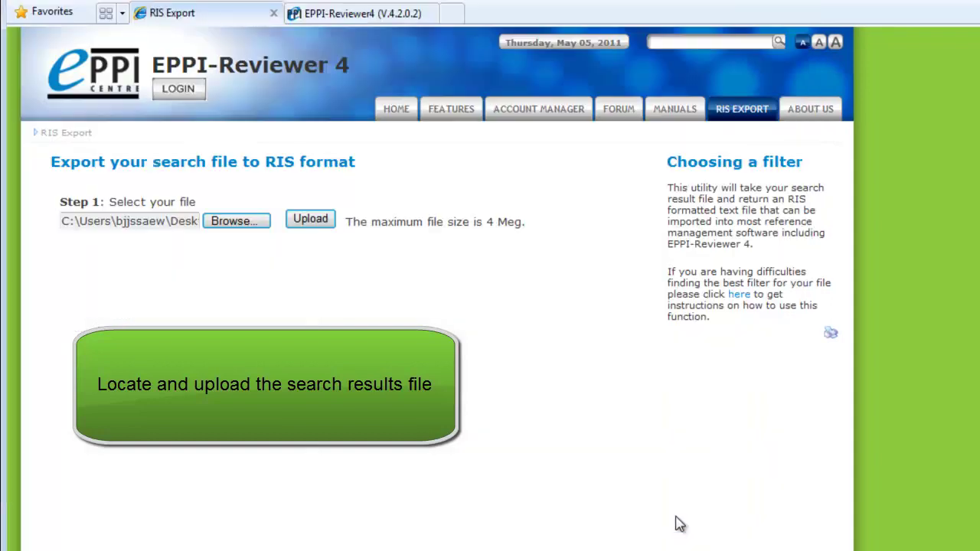
pyautogui.click(312, 221)
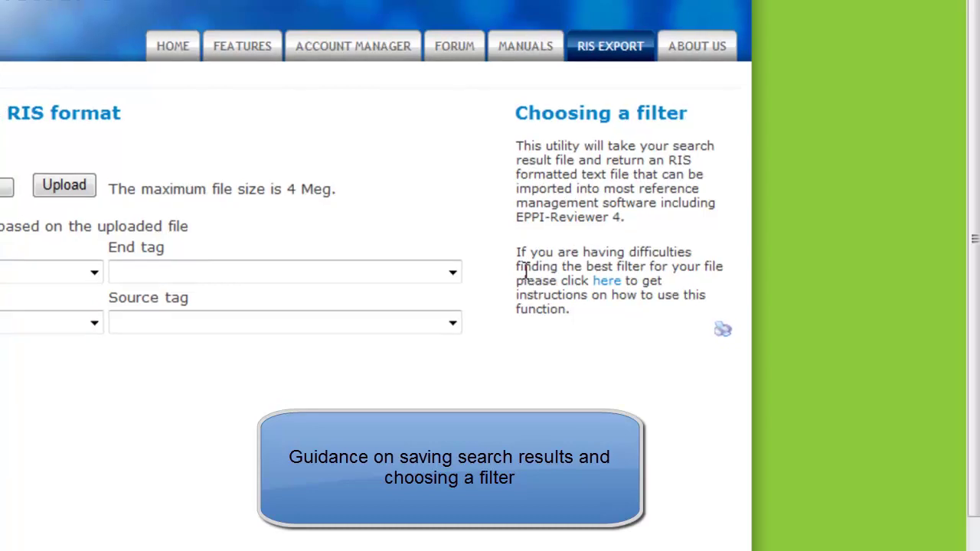
# Step: Open the RIS Export help on saving search results, read it and move it aside
pyautogui.click(609, 285)
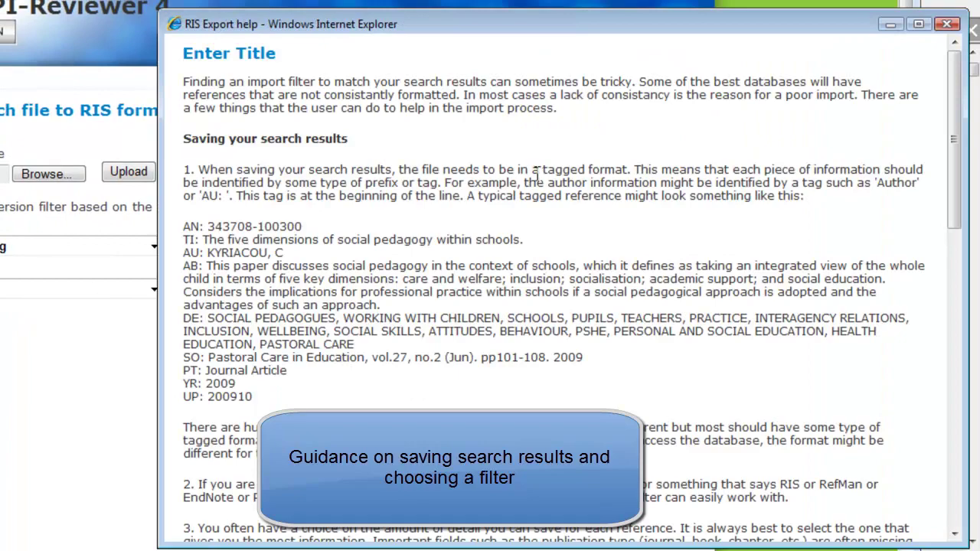
pyautogui.scroll(-7, 538, 174)
pyautogui.scroll(7, 538, 174)
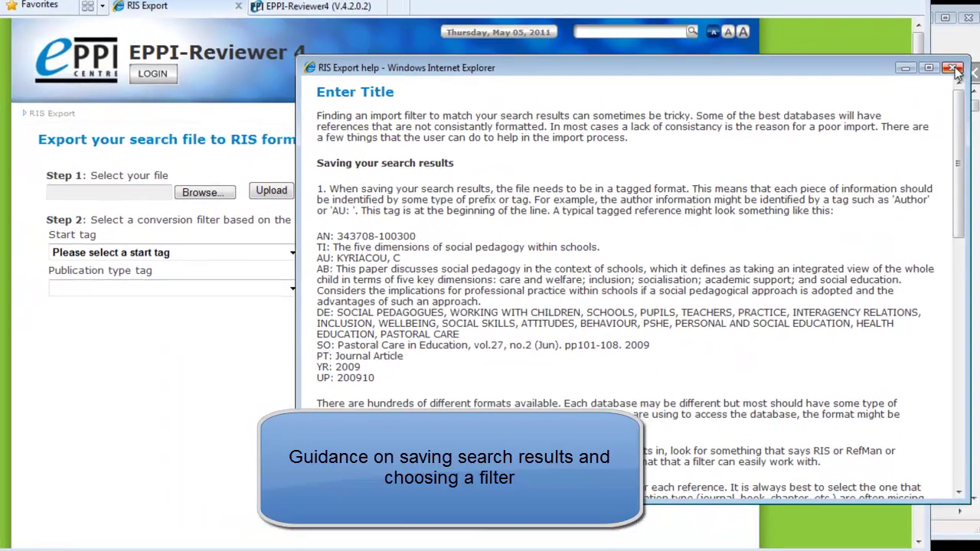
pyautogui.moveTo(877, 27); pyautogui.dragTo(958, 29)
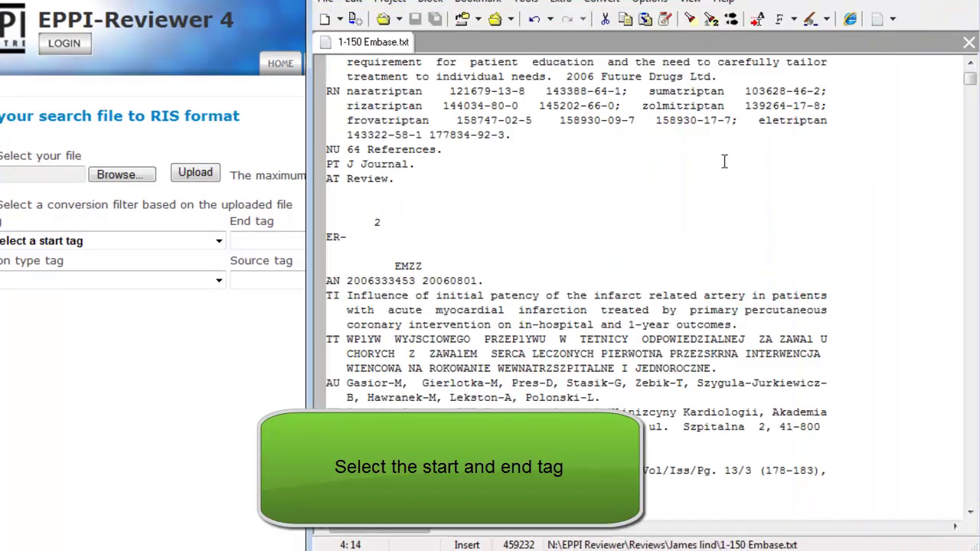
pyautogui.scroll(3, 622, 237)
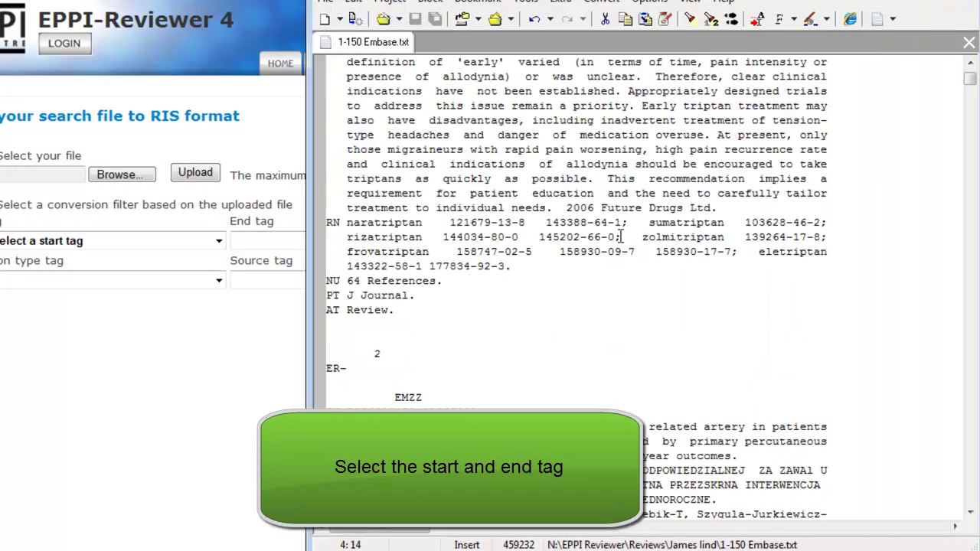
pyautogui.scroll(20, 622, 237)
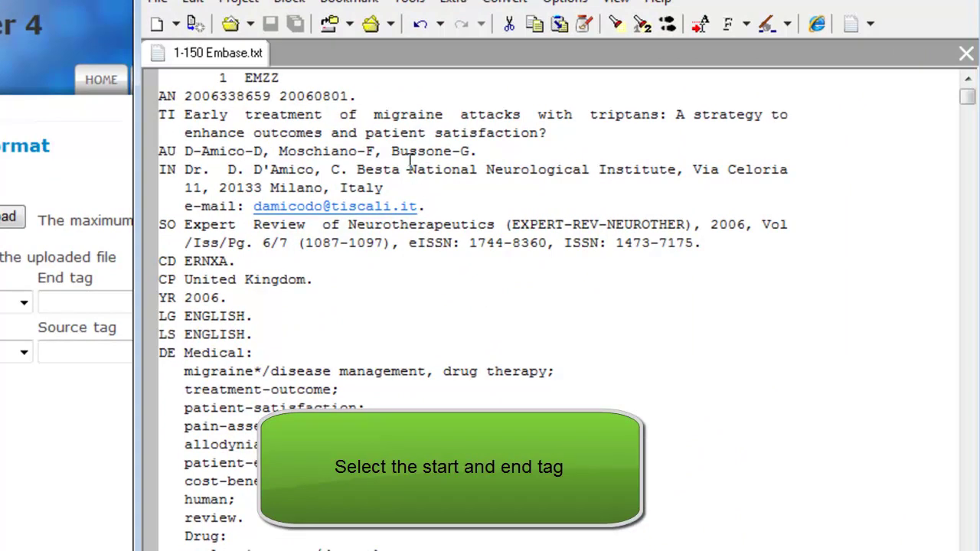
pyautogui.moveTo(158, 96); pyautogui.dragTo(183, 96)
pyautogui.click(201, 95)
pyautogui.scroll(-8, 187, 253)
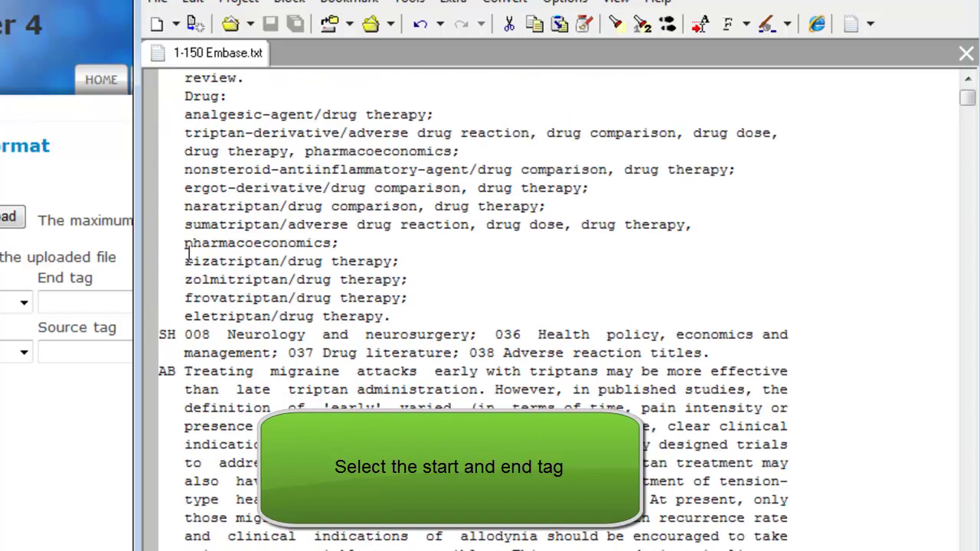
pyautogui.scroll(-8, 187, 252)
pyautogui.moveTo(158, 403); pyautogui.dragTo(181, 400)
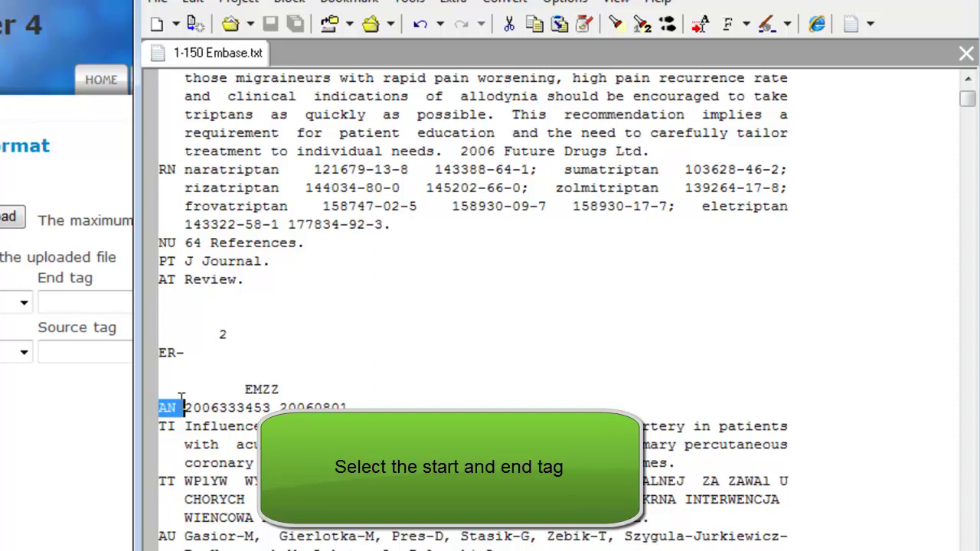
# Step: Set the conversion filter's start tag to AN· and bring 1-150 Embase.txt back to the front
pyautogui.hotkey('alt', 'Tab')
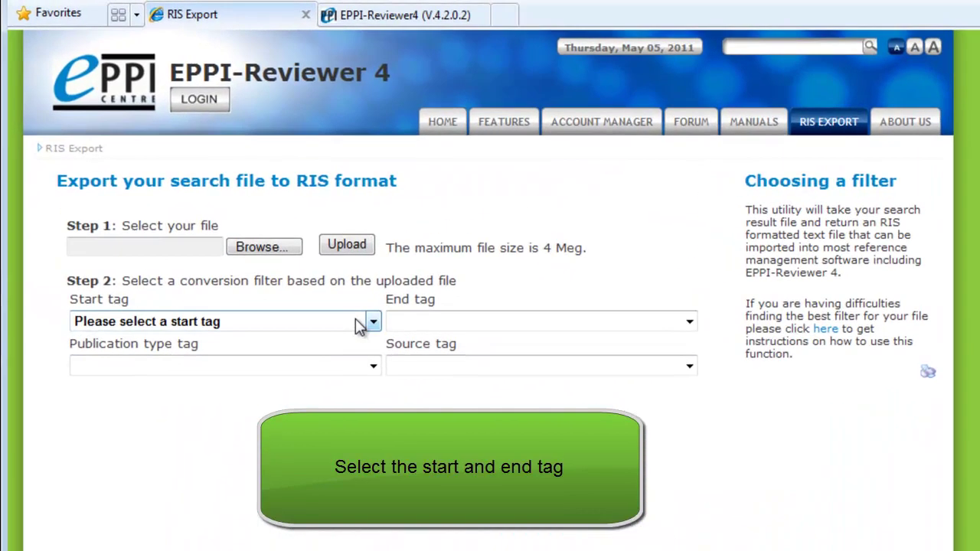
pyautogui.click(359, 326)
pyautogui.scroll(-2, 261, 444)
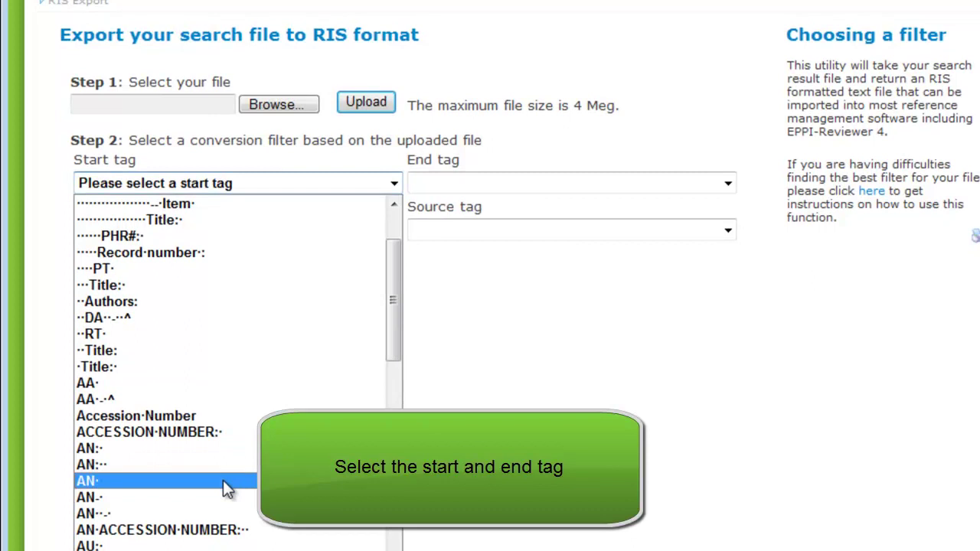
pyautogui.click(222, 480)
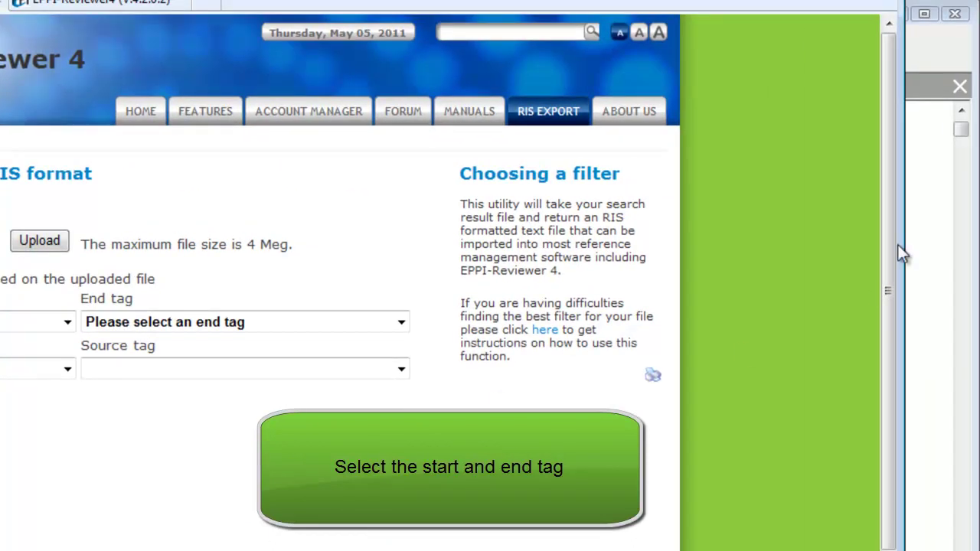
pyautogui.click(931, 175)
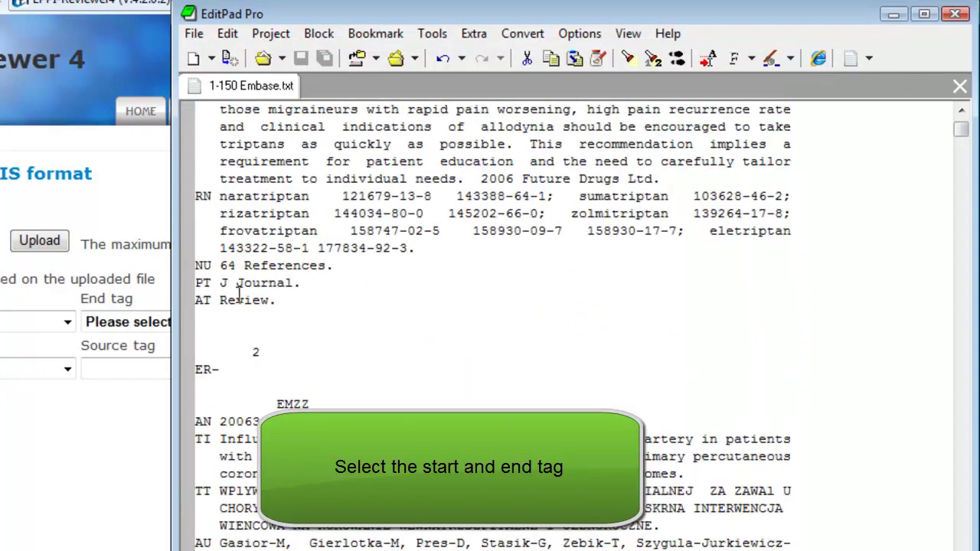
pyautogui.moveTo(196, 300); pyautogui.dragTo(218, 299)
pyautogui.click(218, 300)
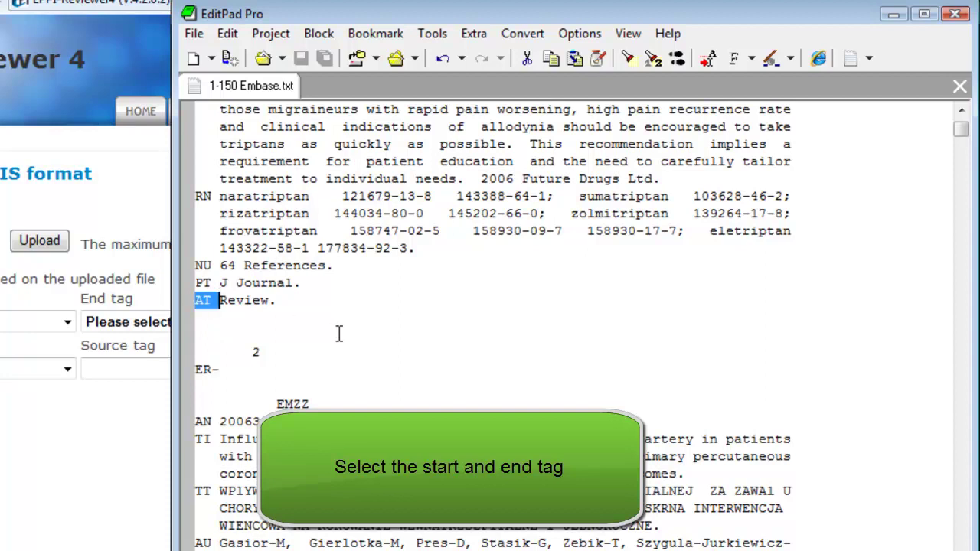
pyautogui.scroll(-15, 339, 335)
pyautogui.scroll(-5, 339, 353)
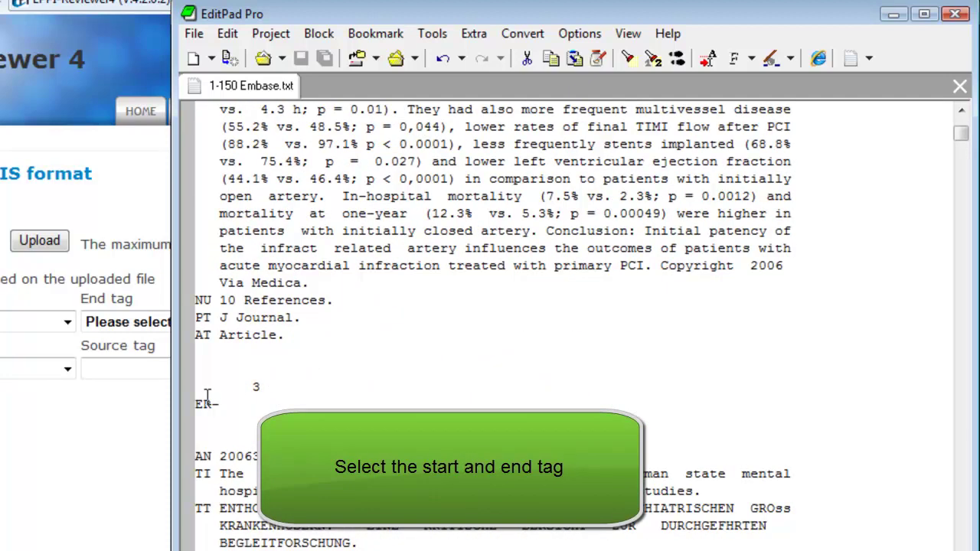
pyautogui.moveTo(196, 335); pyautogui.dragTo(220, 335)
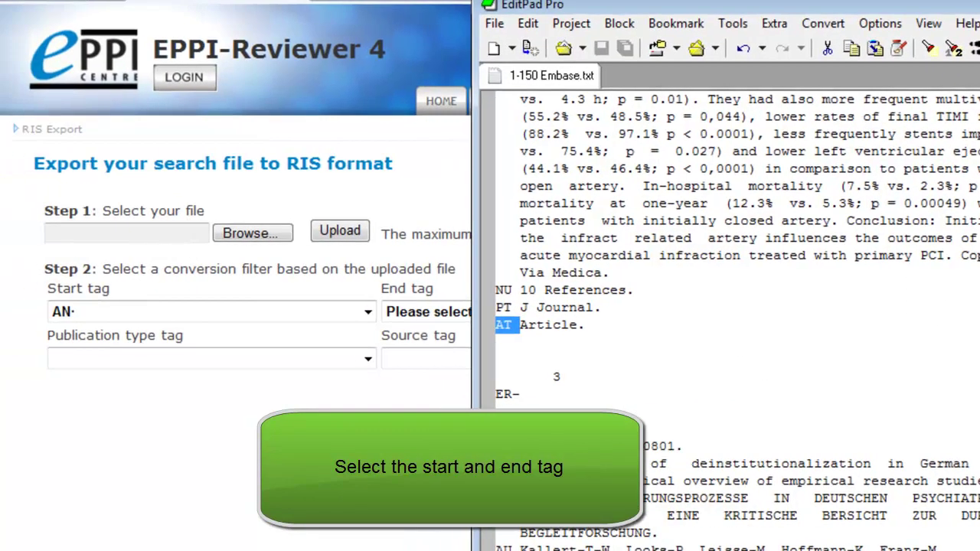
# Step: Set the end tag to AT·, narrowing matching filters to Embase and Embase OVID BRS
pyautogui.click(60, 390)
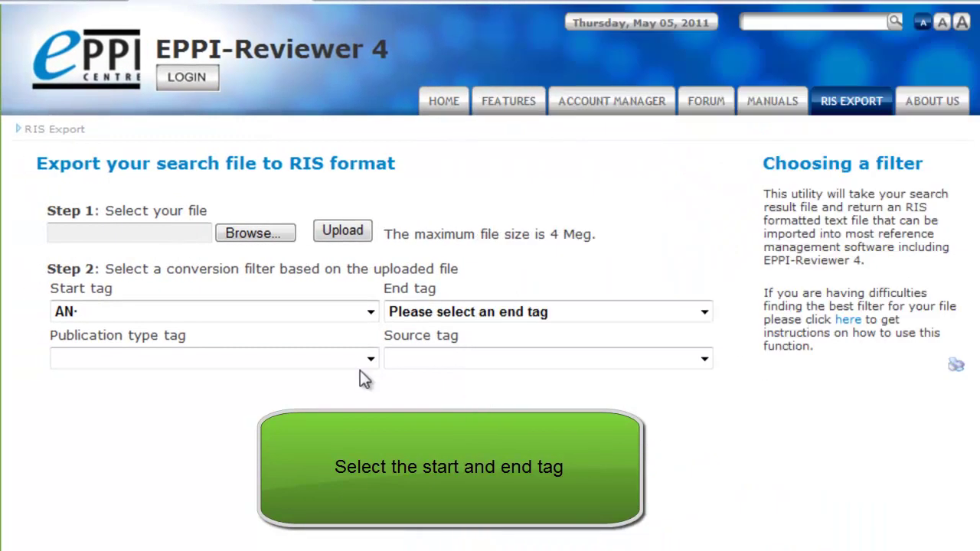
pyautogui.click(424, 312)
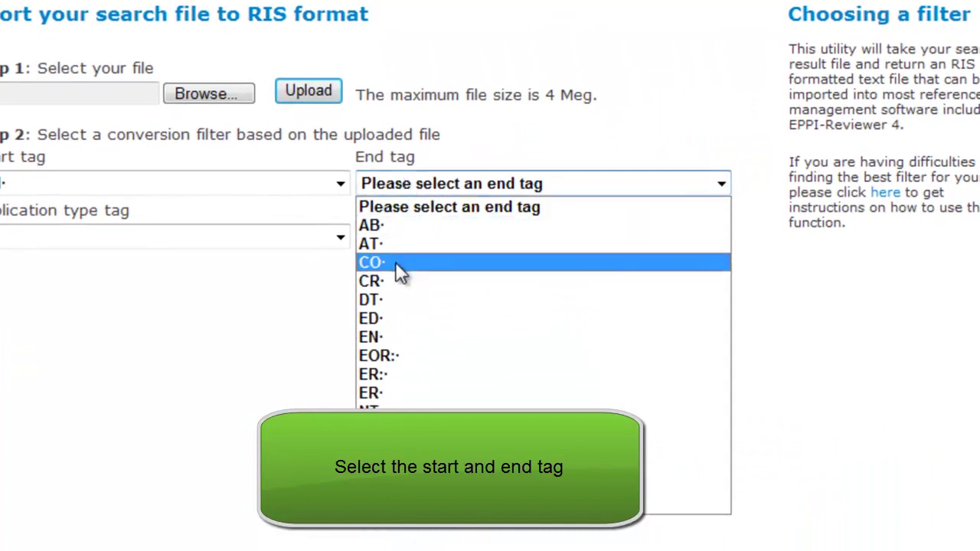
pyautogui.click(399, 244)
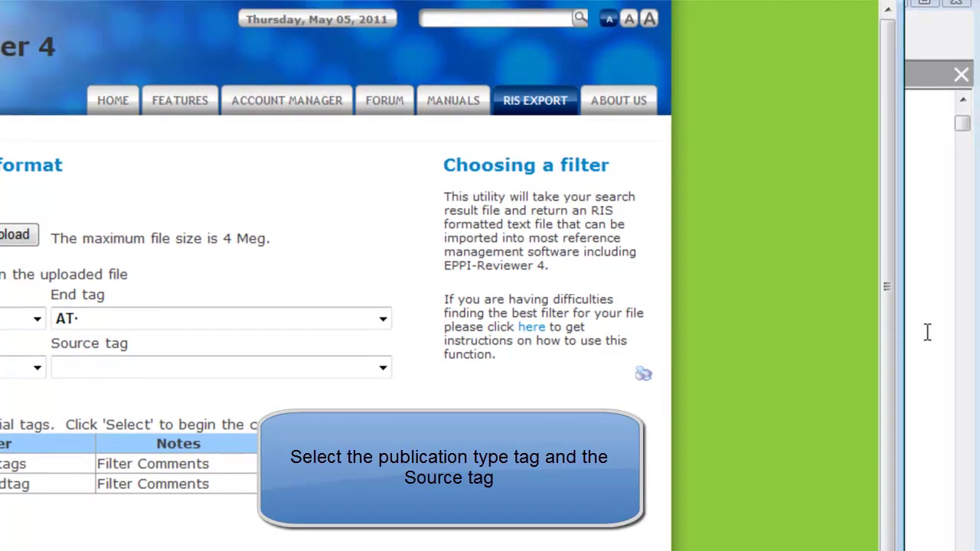
pyautogui.click(927, 332)
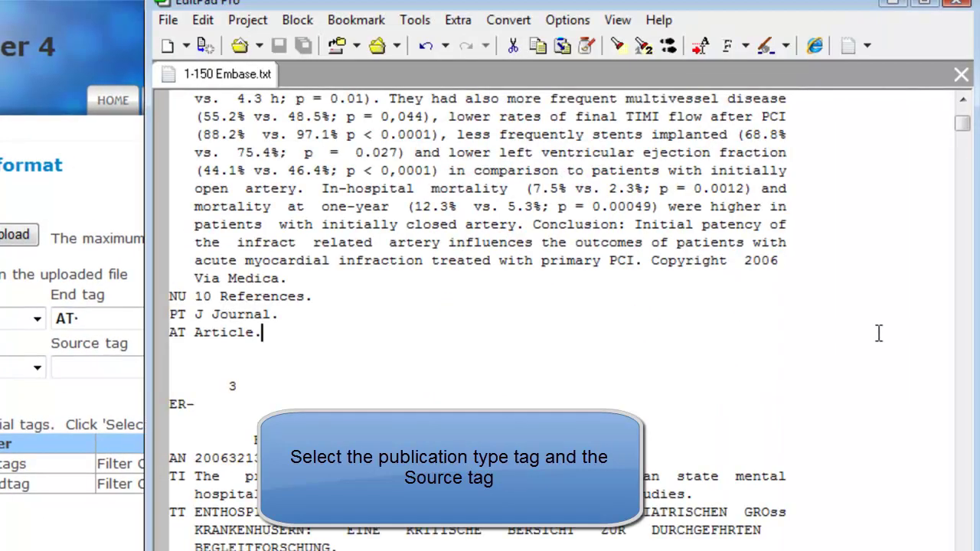
pyautogui.moveTo(170, 313); pyautogui.dragTo(196, 314)
pyautogui.scroll(15, 196, 314)
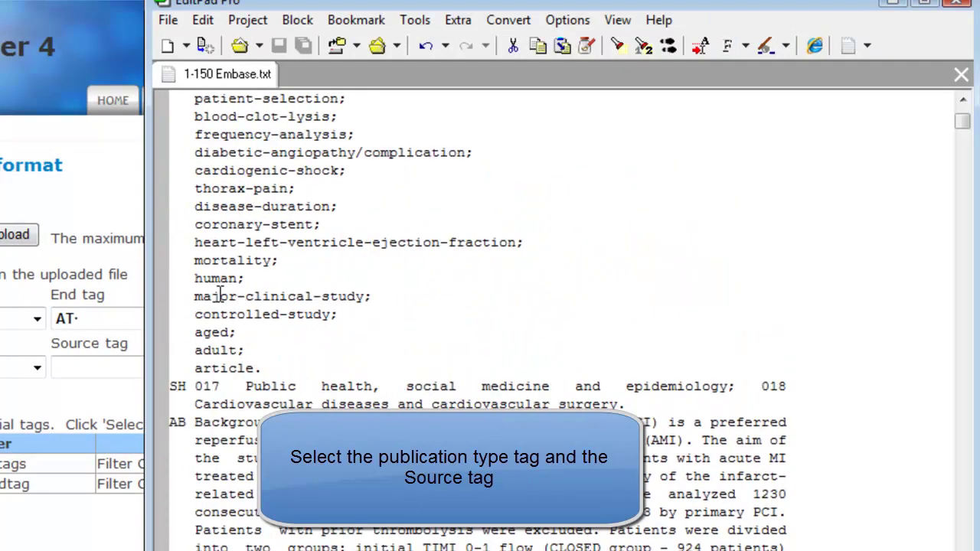
pyautogui.moveTo(169, 170); pyautogui.dragTo(191, 170)
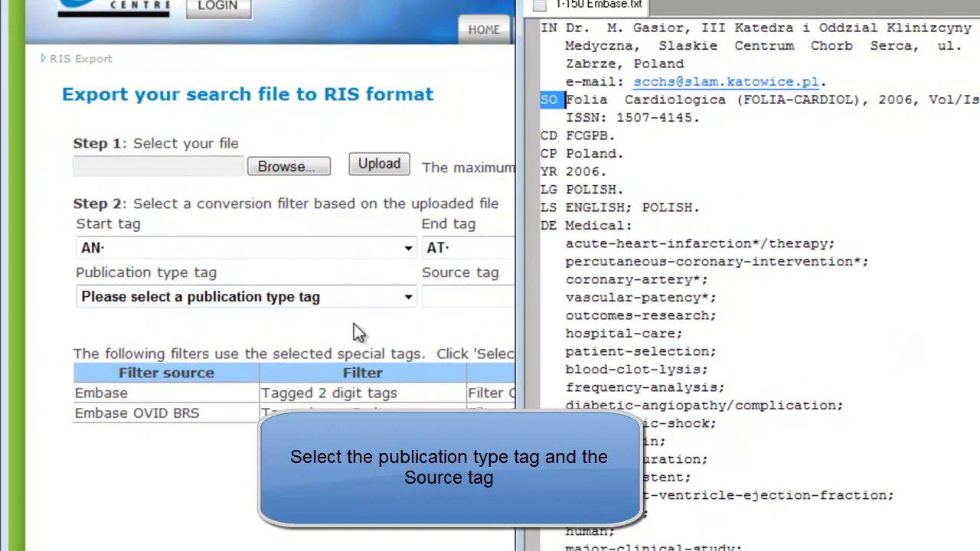
# Step: Set publication type tag PT· and source tag SO·, then apply the Embase 2-digit tag filter
pyautogui.click(301, 297)
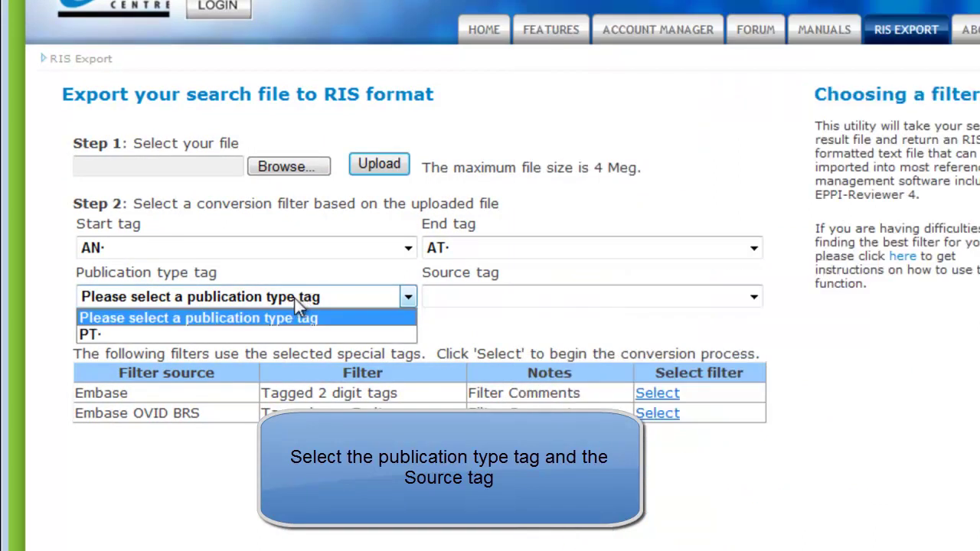
pyautogui.click(212, 334)
pyautogui.click(468, 294)
pyautogui.click(449, 334)
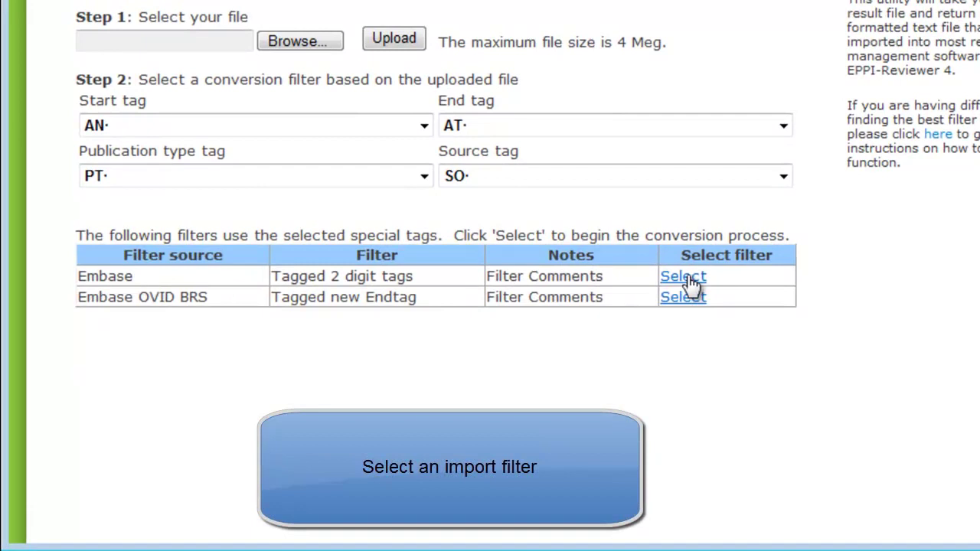
pyautogui.click(690, 279)
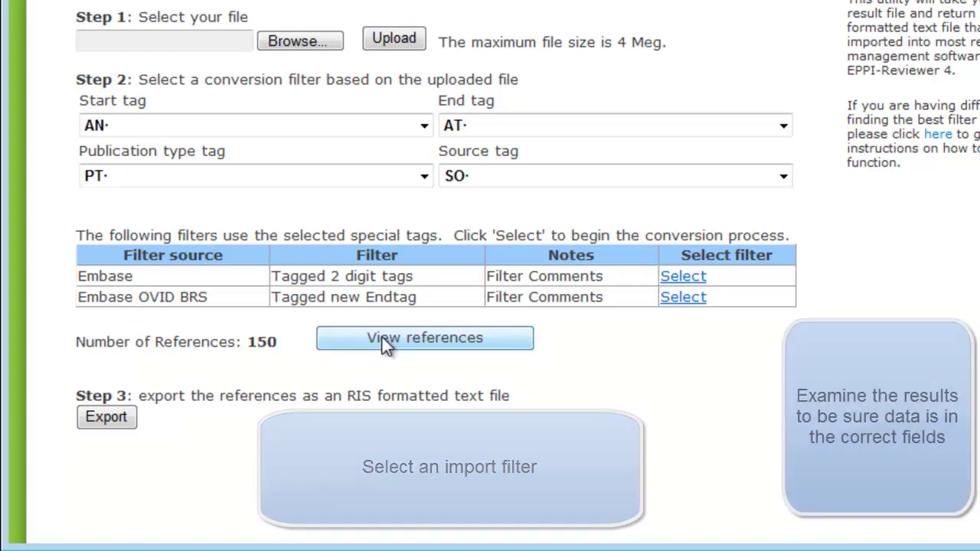
# Step: Show the converted references and check reference 1's parsed fields
pyautogui.click(382, 342)
pyautogui.scroll(-5, 386, 353)
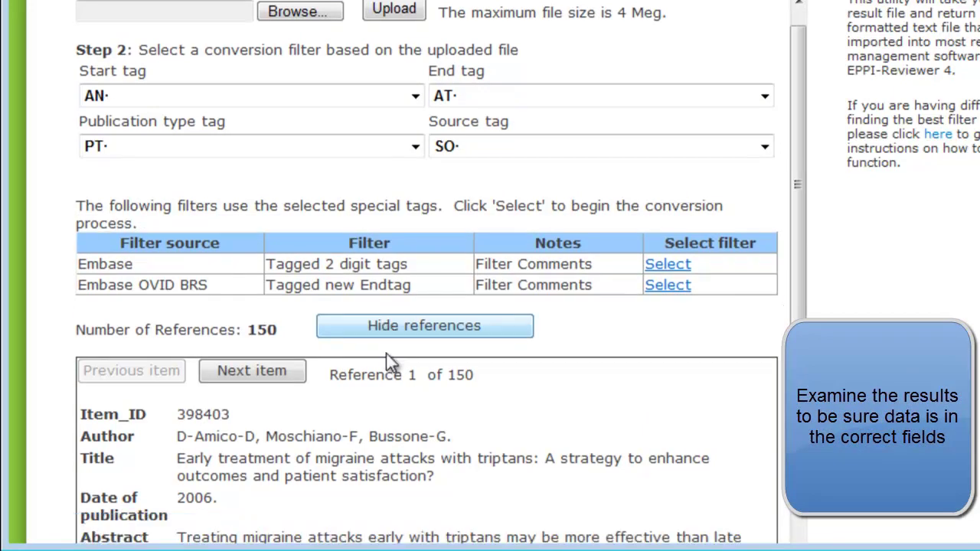
pyautogui.scroll(-13, 388, 350)
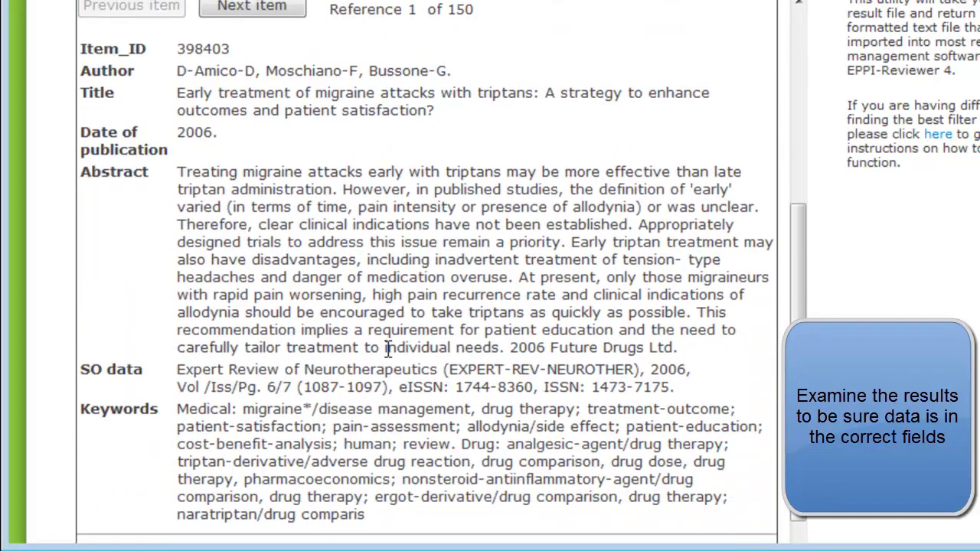
pyautogui.scroll(10, 388, 349)
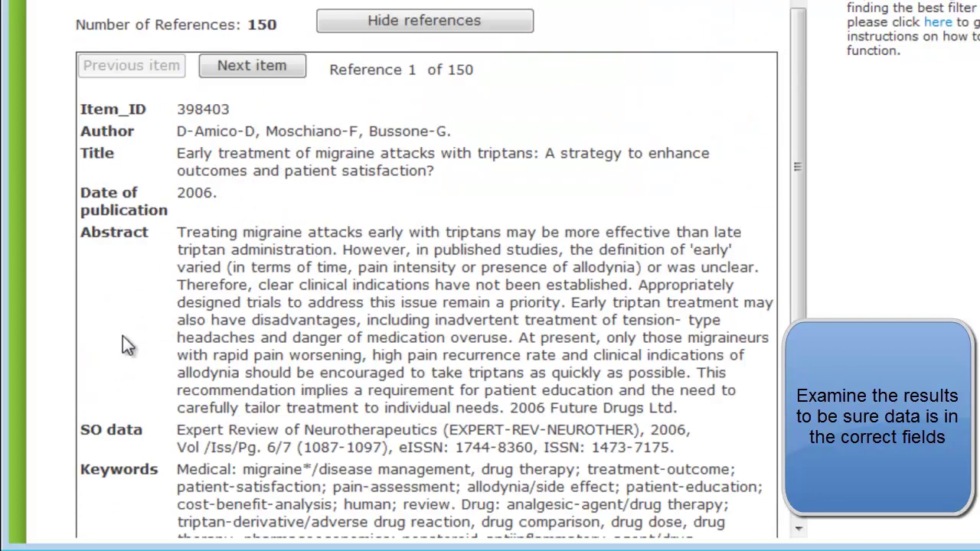
pyautogui.scroll(-5, 358, 342)
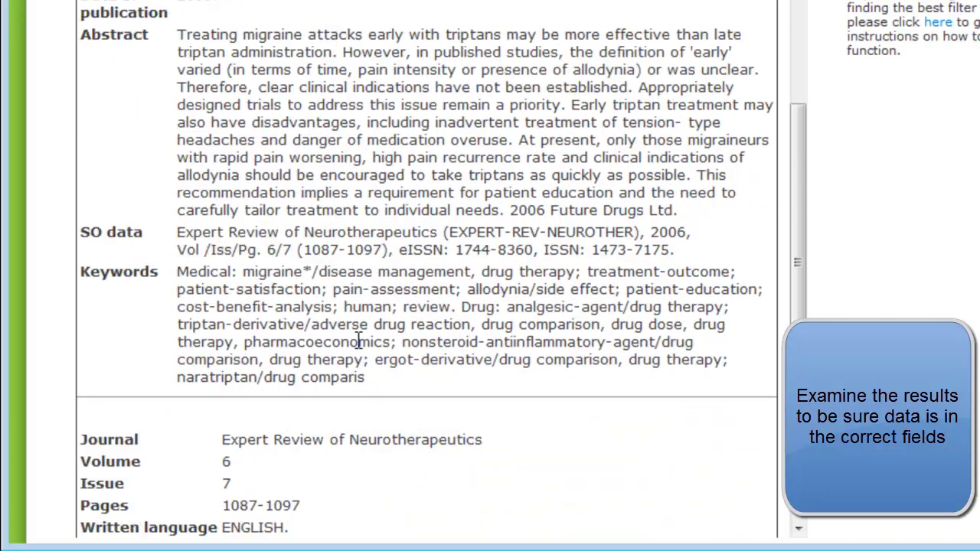
pyautogui.scroll(5, 358, 342)
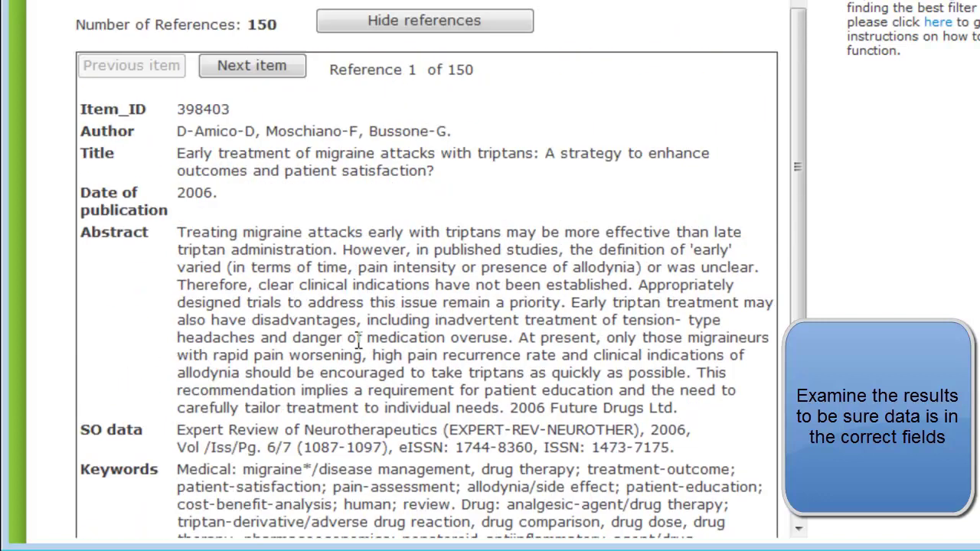
# Step: Advance to reference 3 of 150 and scroll down to Step 3
pyautogui.click(264, 74)
pyautogui.click(261, 292)
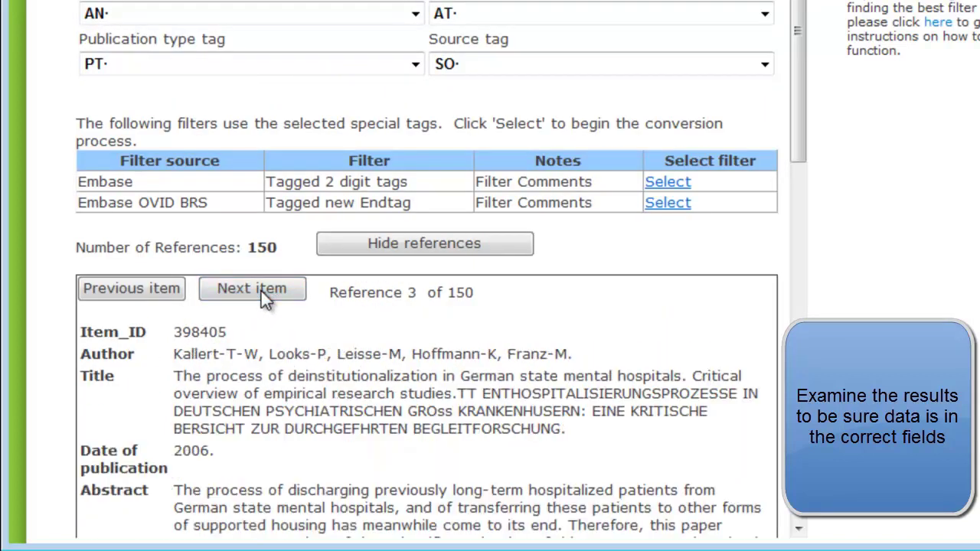
pyautogui.scroll(-2, 274, 306)
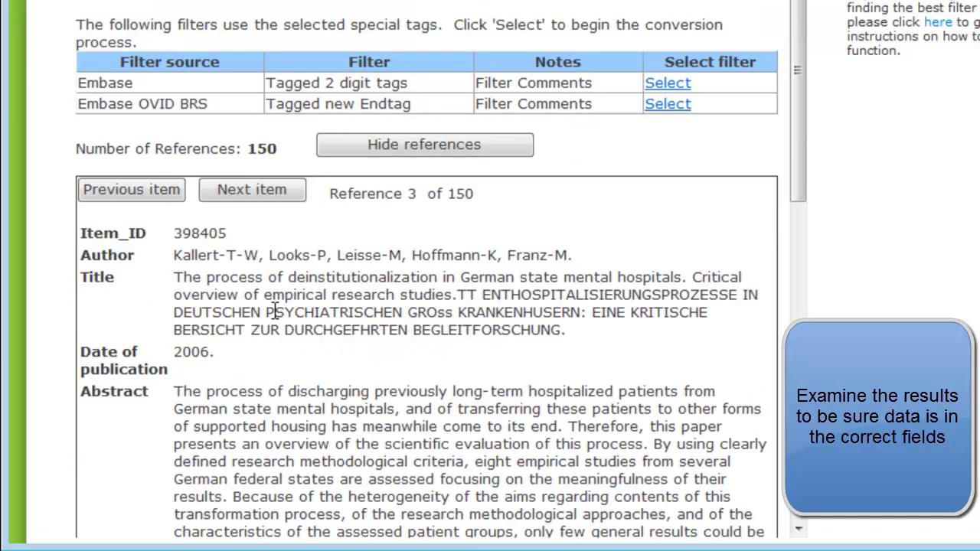
pyautogui.scroll(-2, 274, 313)
pyautogui.scroll(-2, 274, 310)
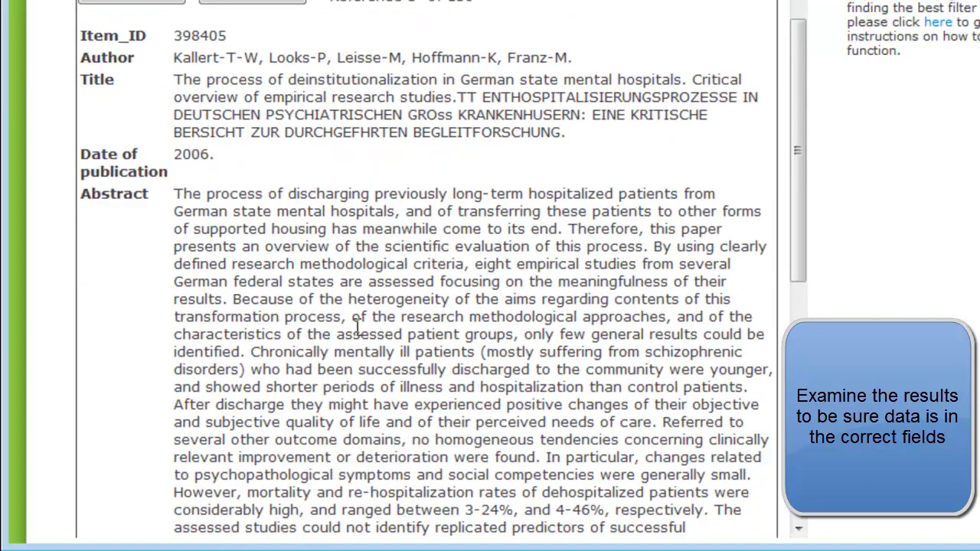
pyautogui.scroll(-2, 472, 306)
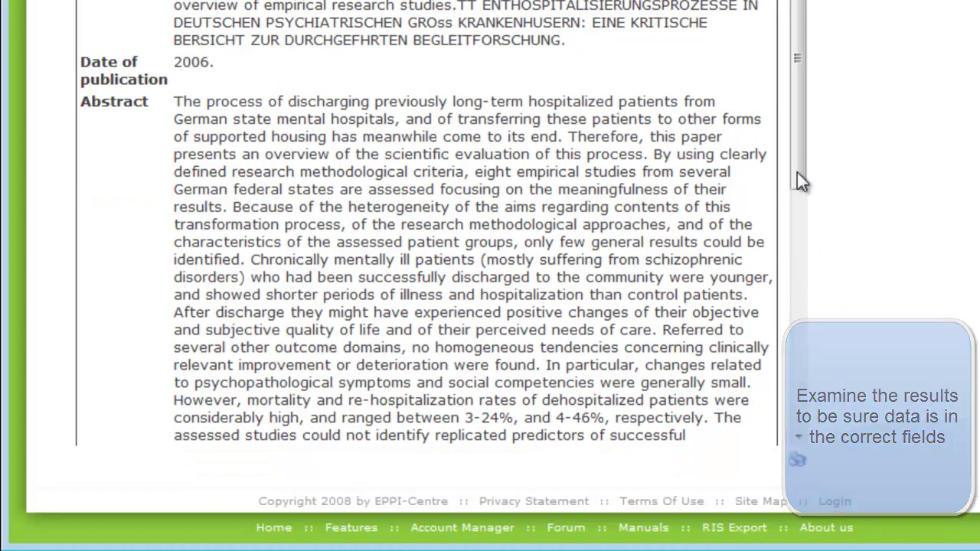
pyautogui.moveTo(796, 182); pyautogui.dragTo(794, 419)
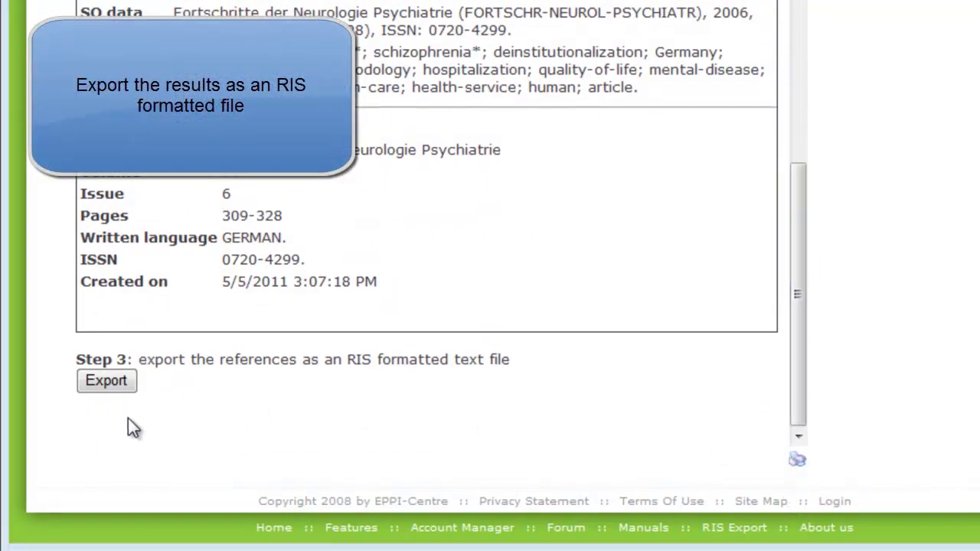
# Step: Export the converted references and save them as 1-150 Embase.ris
pyautogui.click(12, 410)
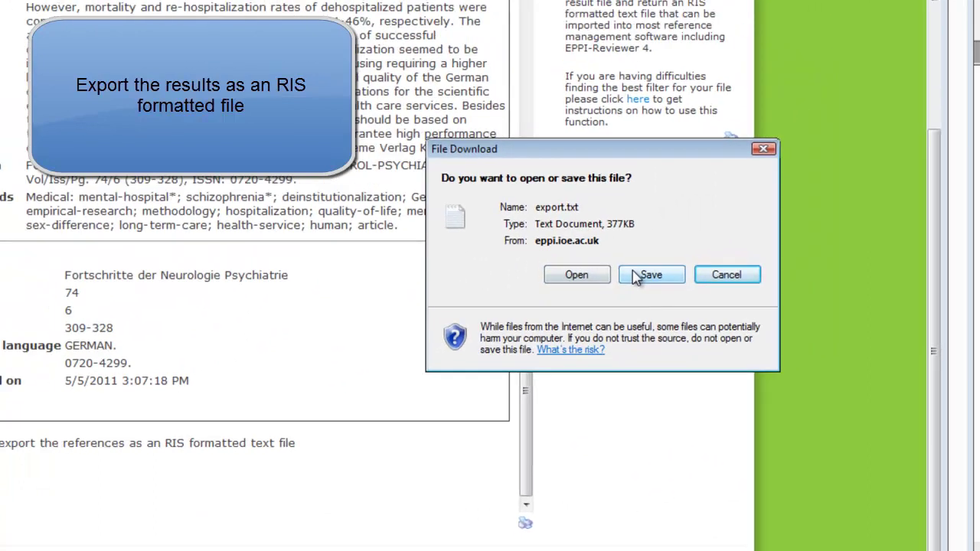
pyautogui.click(651, 225)
pyautogui.moveTo(649, 149); pyautogui.dragTo(379, 14)
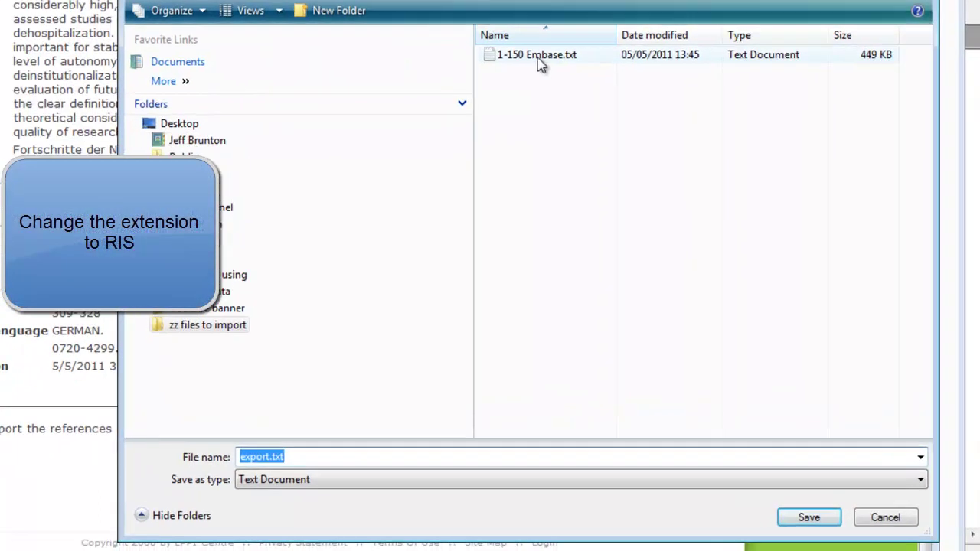
pyautogui.click(554, 100)
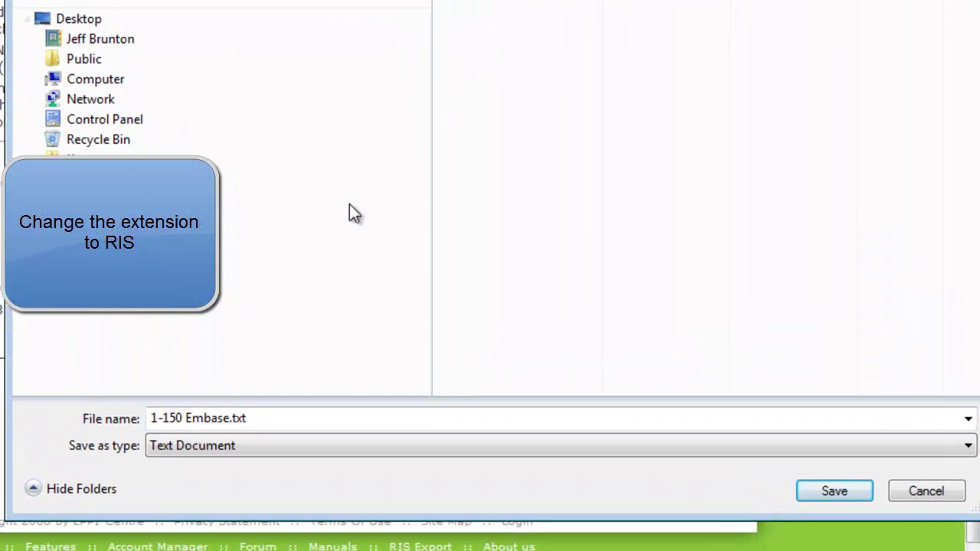
pyautogui.doubleClick(356, 471)
pyautogui.click(257, 417)
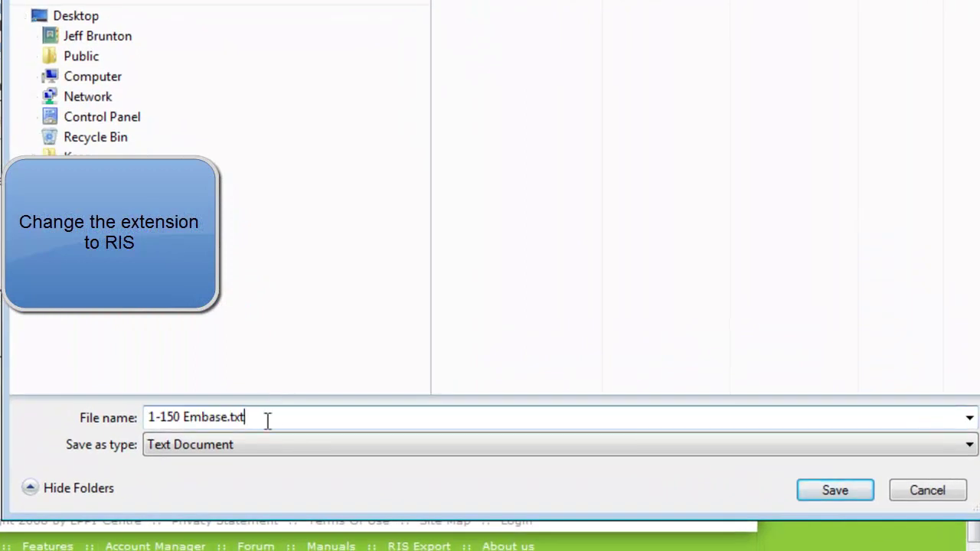
pyautogui.press('BackSpace')
pyautogui.press('BackSpace')
pyautogui.write('ris')
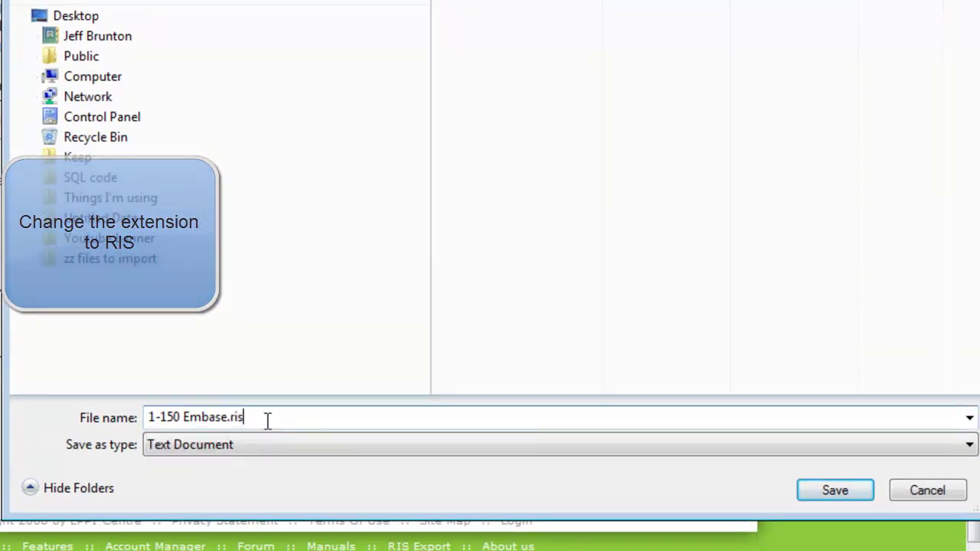
pyautogui.click(835, 490)
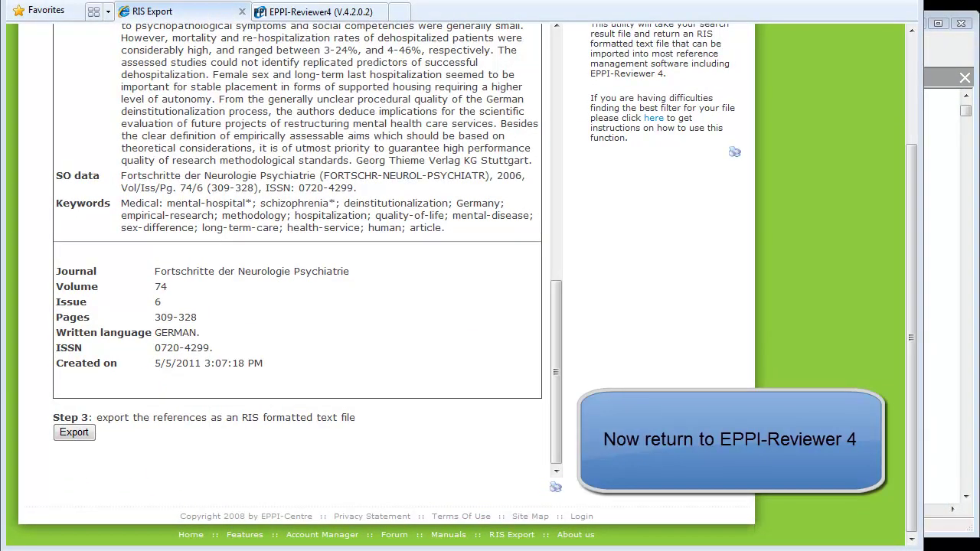
# Step: Back in EPPI-Reviewer 4, choose the RIS import filter and read in 1-150 Embase.ris
pyautogui.click(297, 12)
pyautogui.click(109, 84)
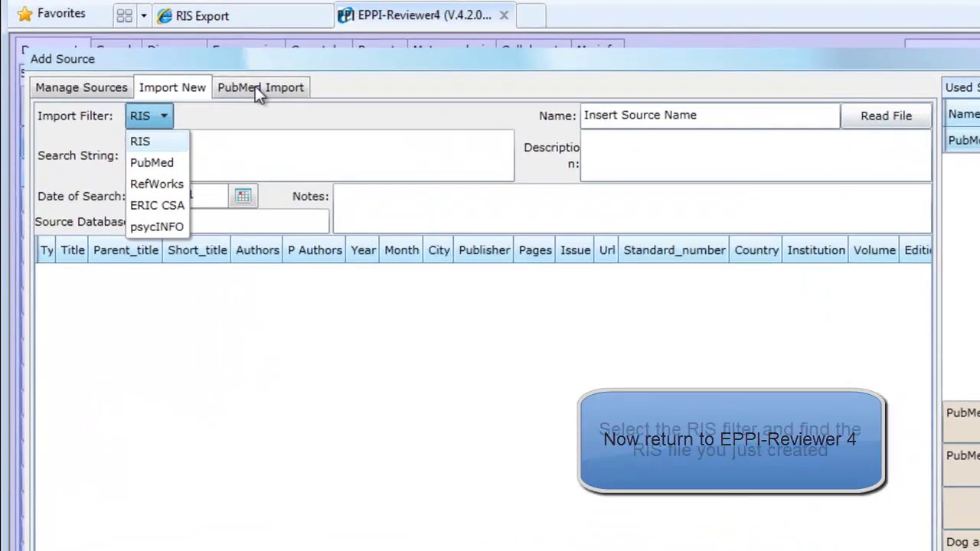
pyautogui.click(143, 142)
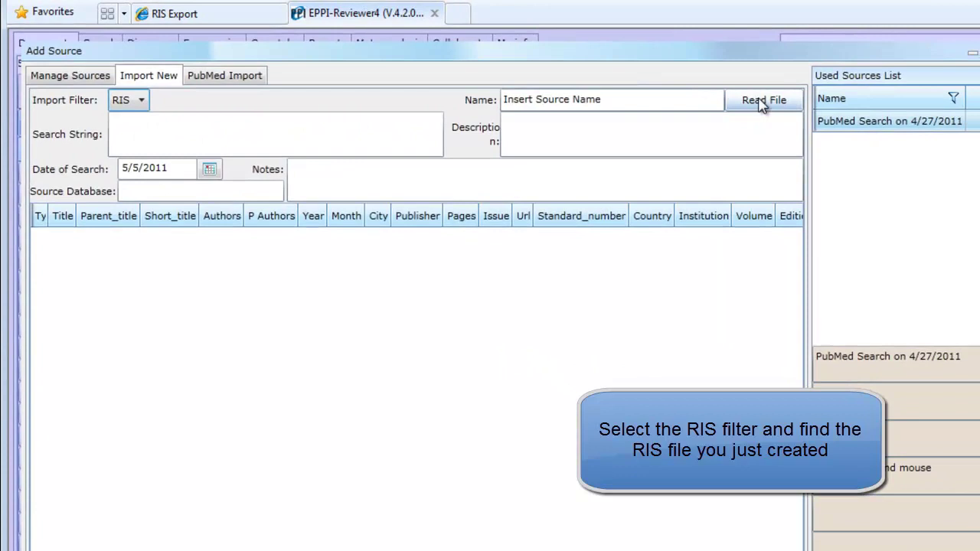
pyautogui.click(762, 101)
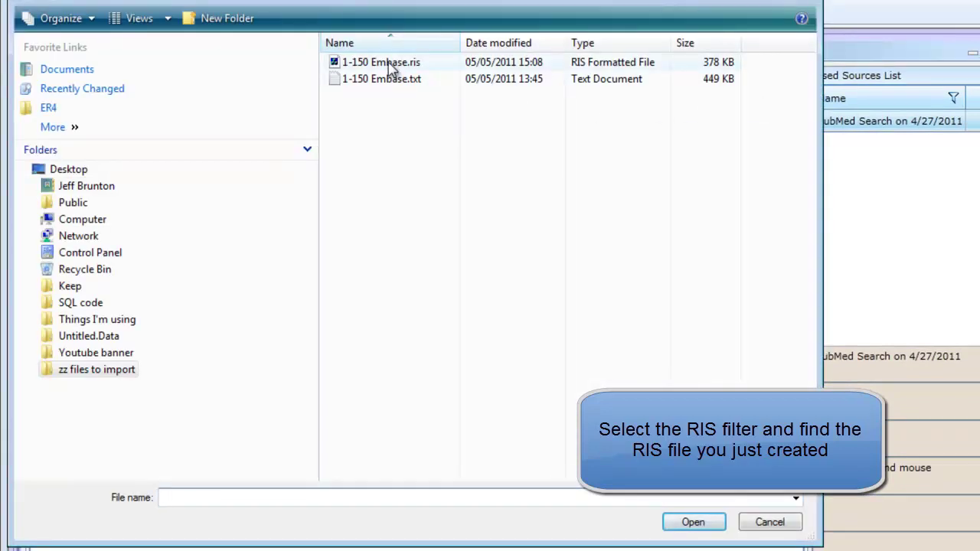
pyautogui.click(391, 65)
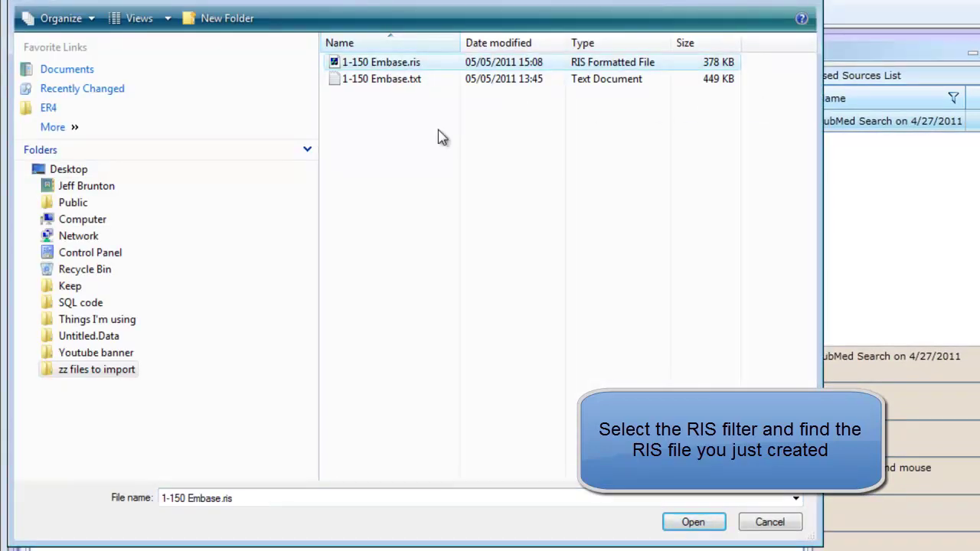
pyautogui.click(692, 522)
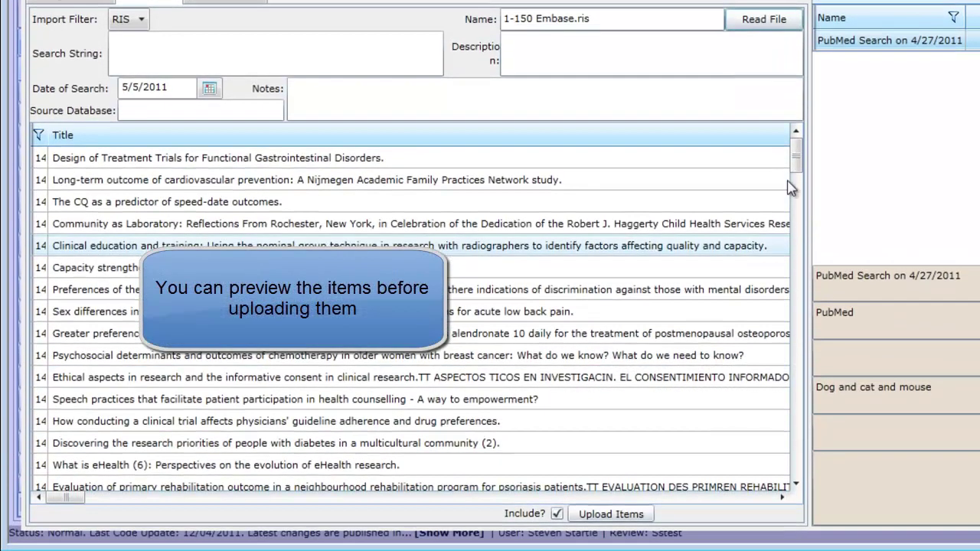
# Step: Check the preview list, then upload the items as the new 1-150 Embase.ris source
pyautogui.scroll(-2, 796, 195)
pyautogui.scroll(-5, 798, 201)
pyautogui.scroll(6, 797, 180)
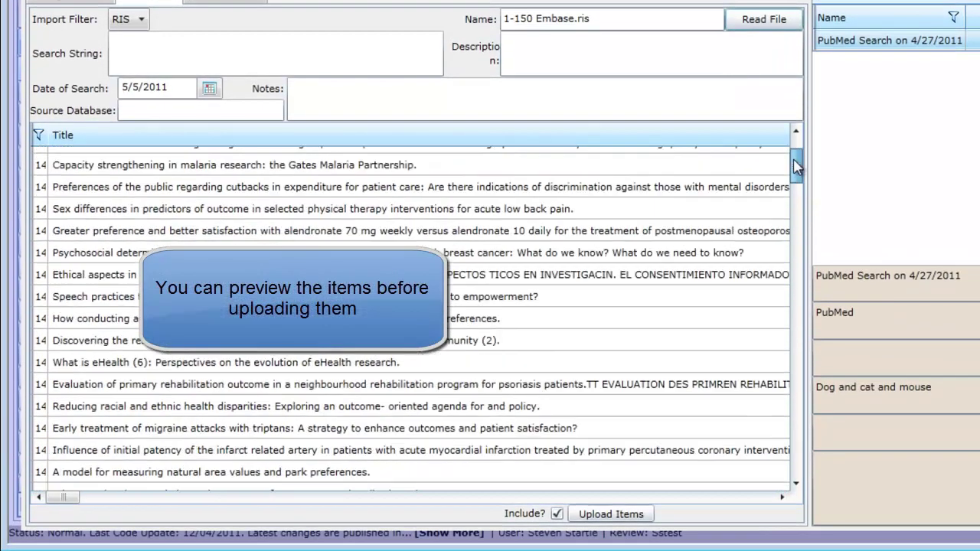
pyautogui.click(611, 517)
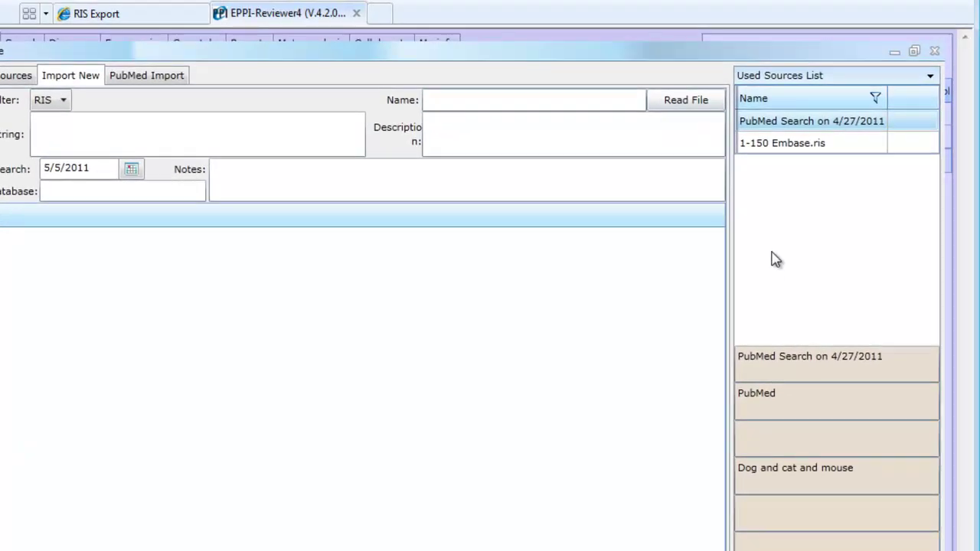
# Step: List the 150 items from 1-150 Embase.ris and step through their details from item 1 to item 4
pyautogui.click(937, 52)
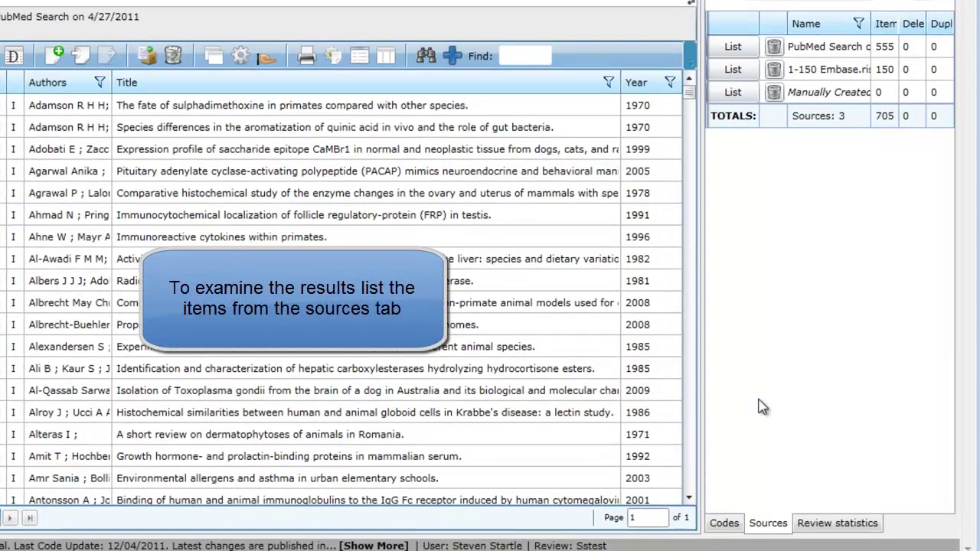
pyautogui.click(731, 69)
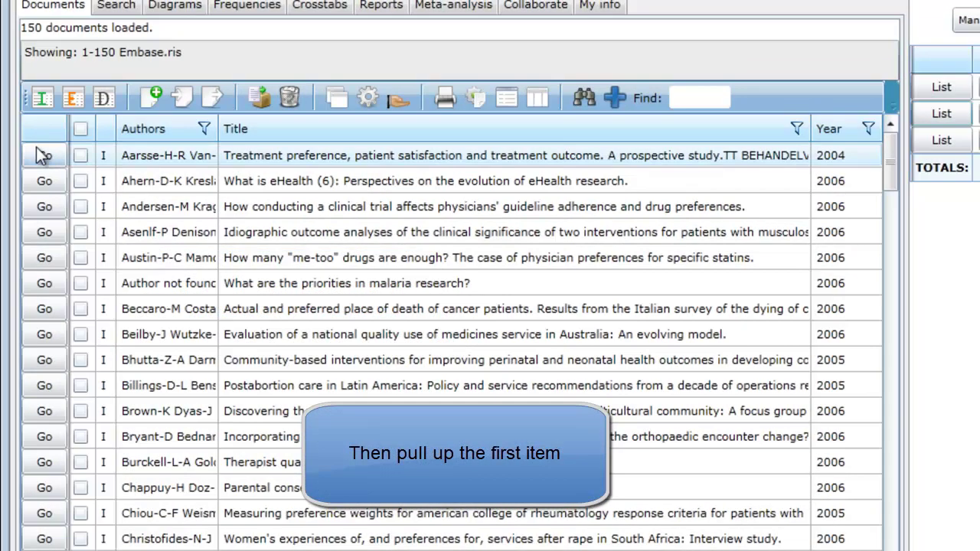
pyautogui.click(42, 155)
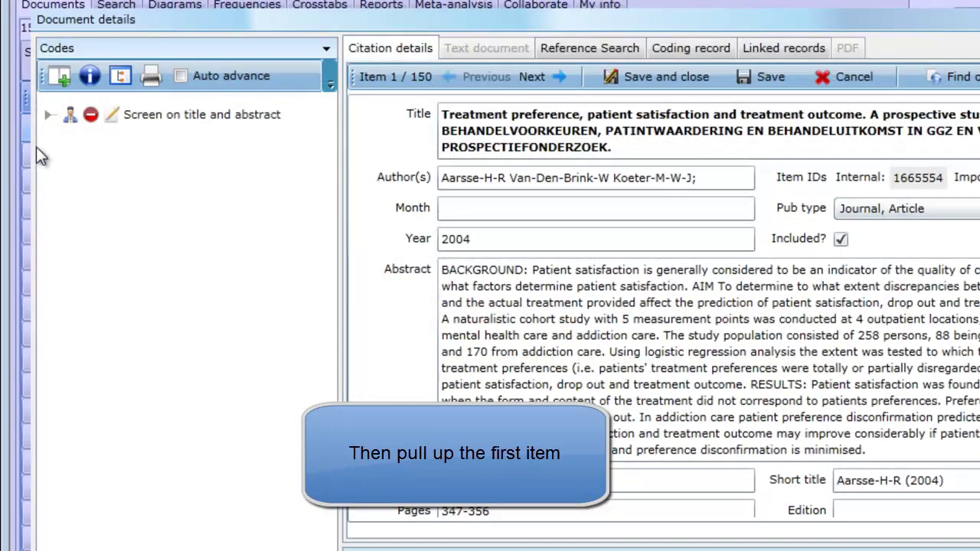
pyautogui.click(542, 77)
pyautogui.click(542, 77)
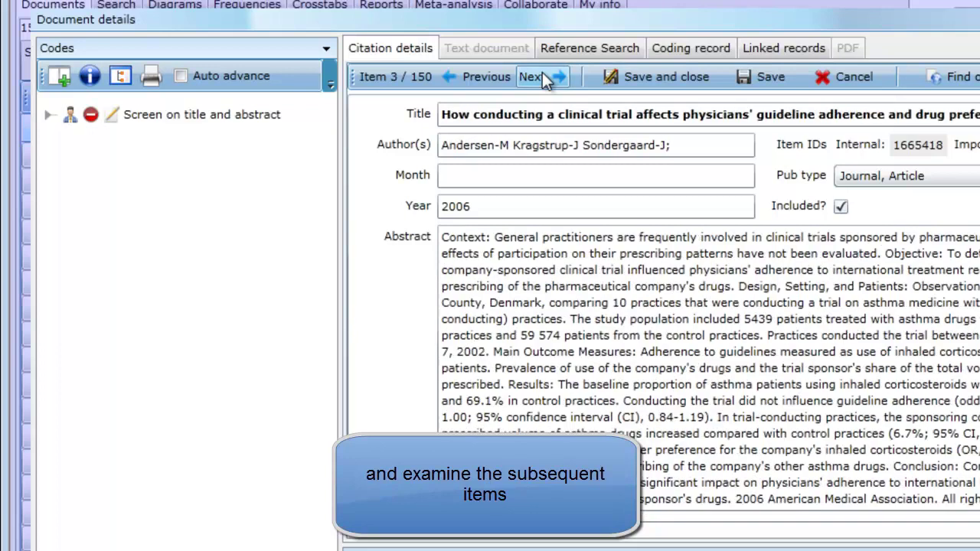
pyautogui.click(542, 76)
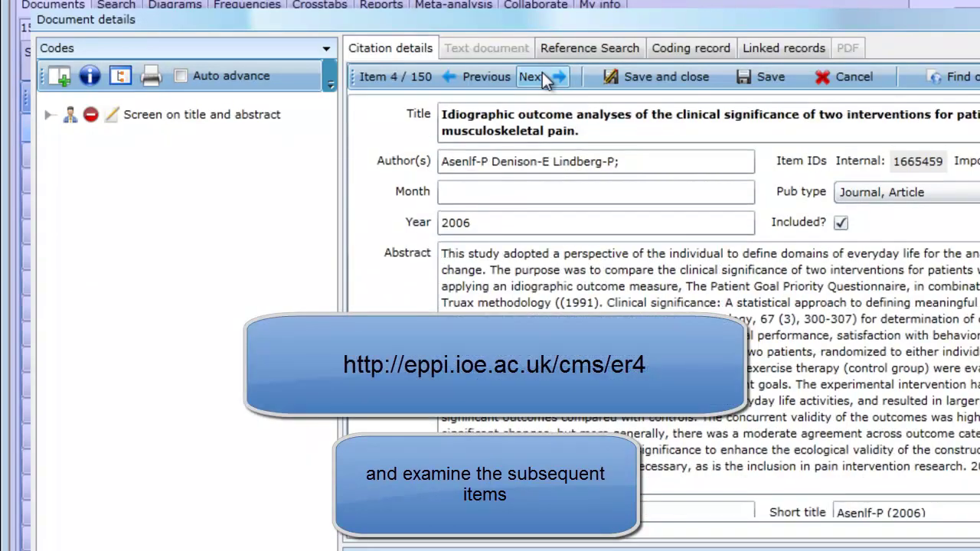